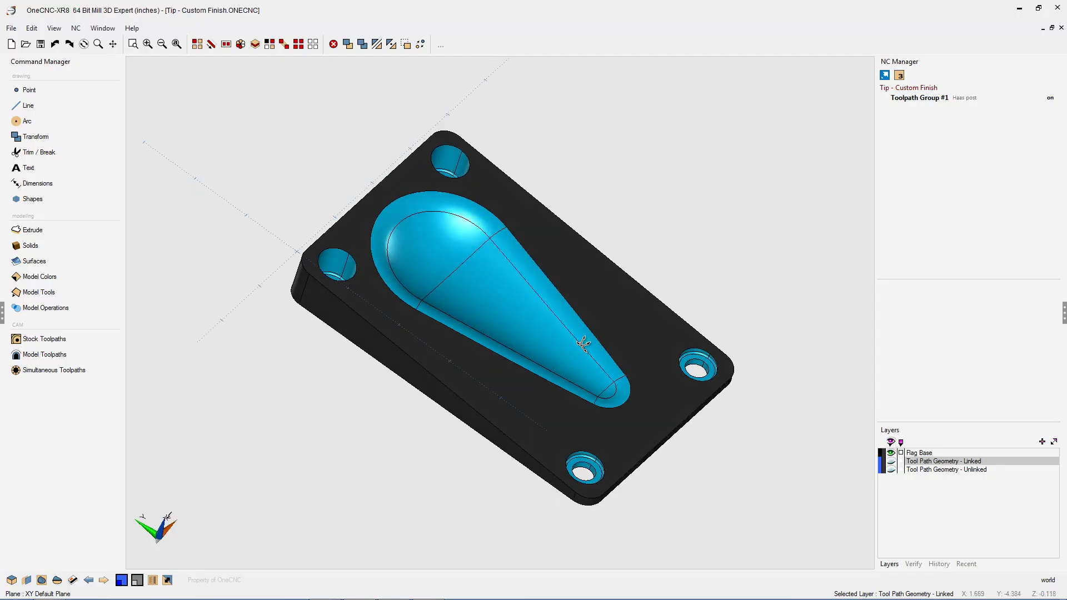
Show the Tool Path Geometry - Unlinked layer and make it the current layer.
middle_click_drag(584, 338, 569, 383)
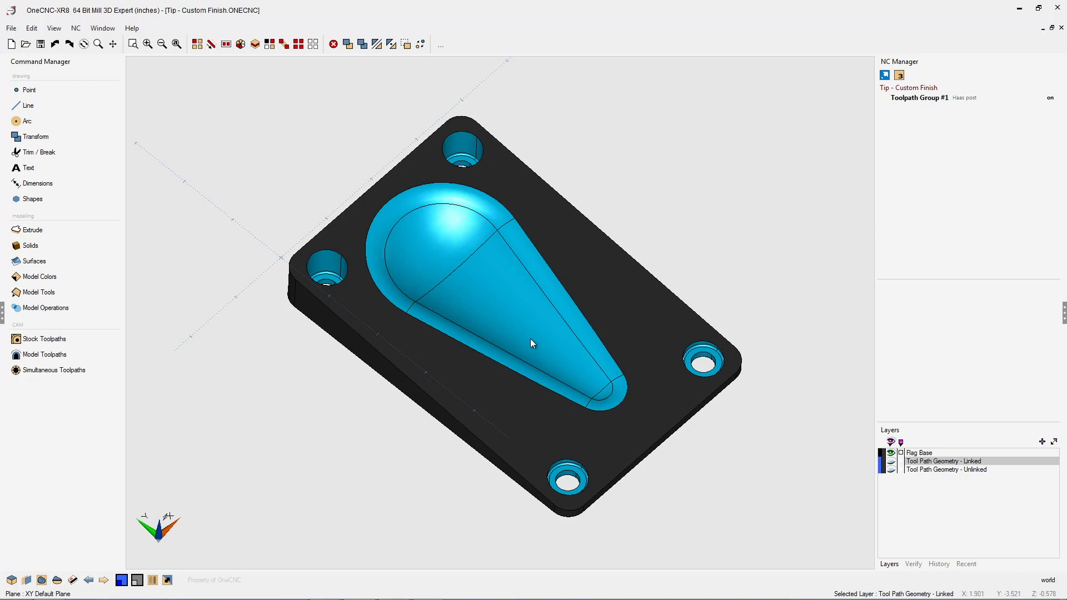
middle_click_drag(528, 339, 559, 321)
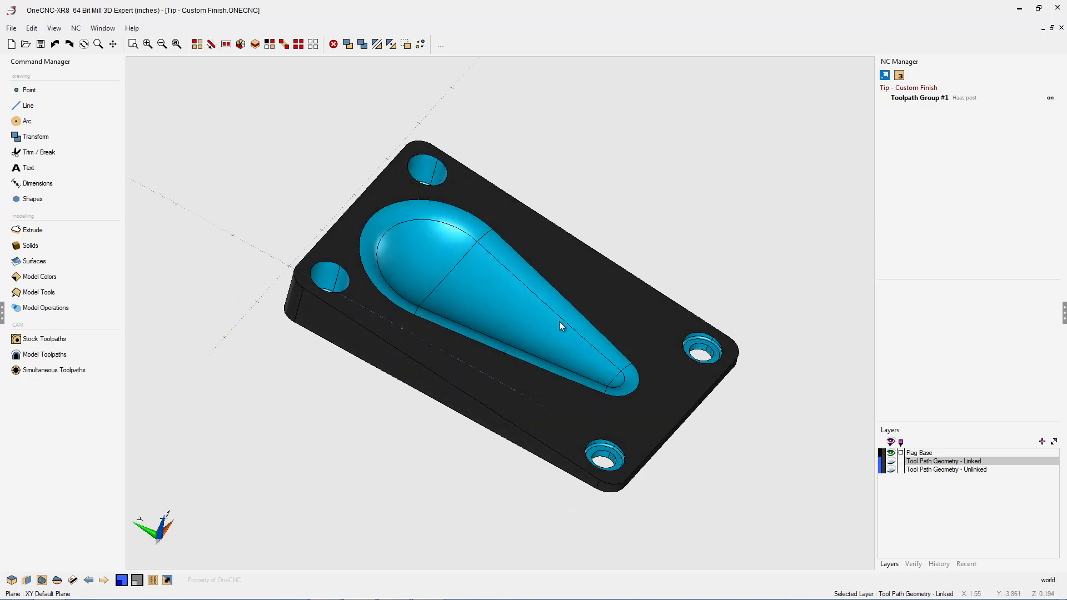
middle_click_drag(542, 398, 525, 412)
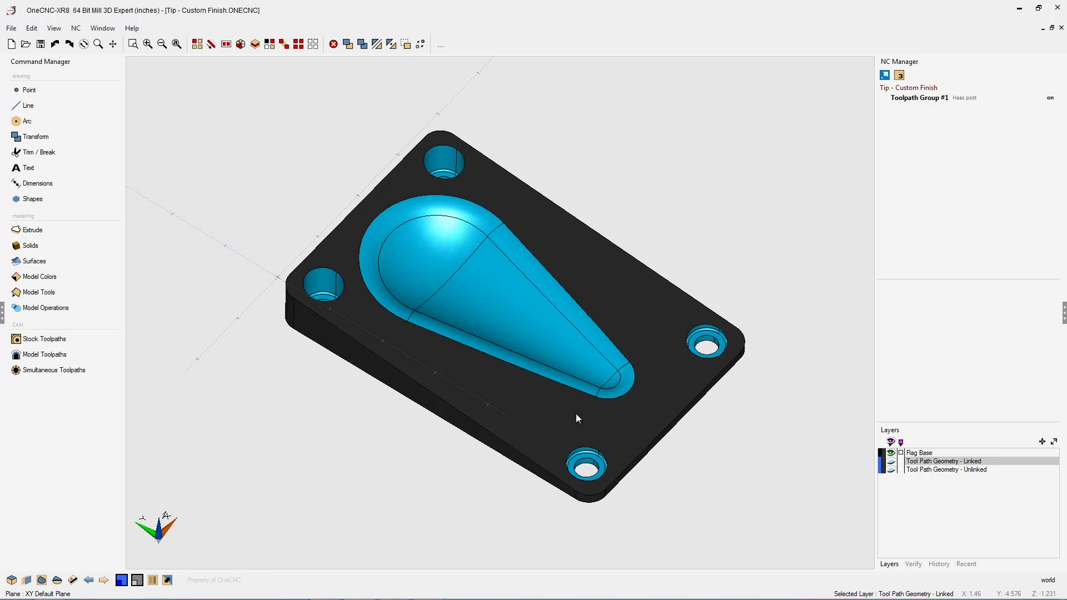
left_click(891, 470)
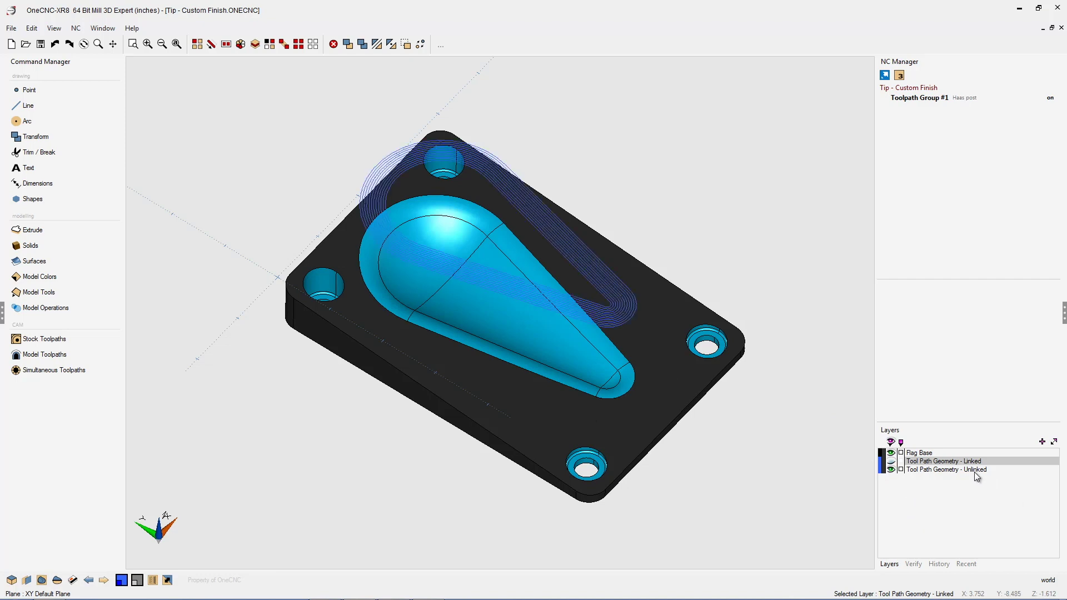
left_click(948, 470)
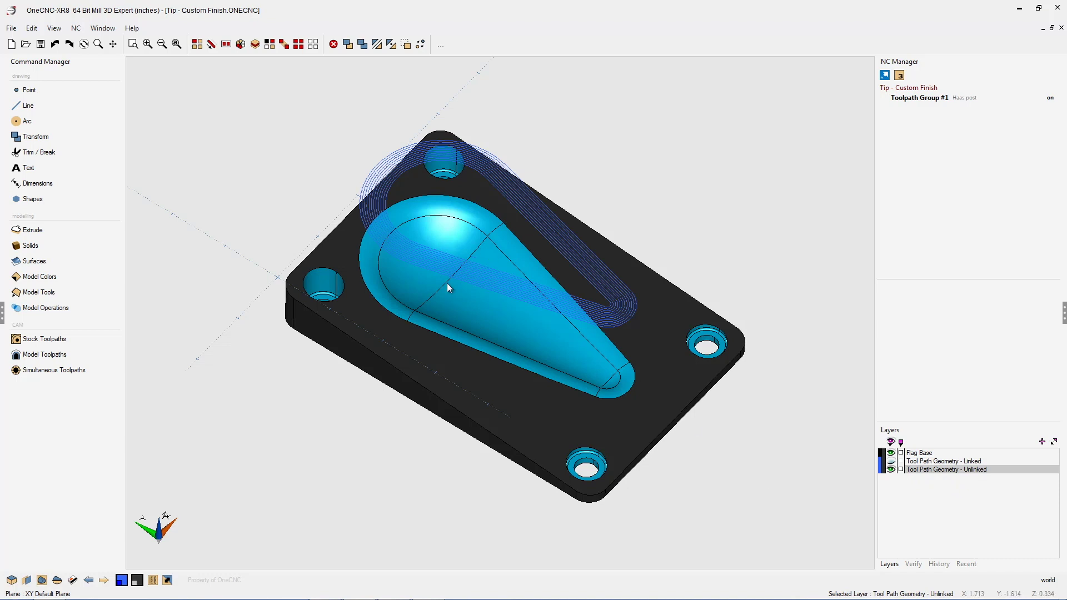
Hide the Flag Base part to inspect the offset loops, then show it again.
left_click(890, 453)
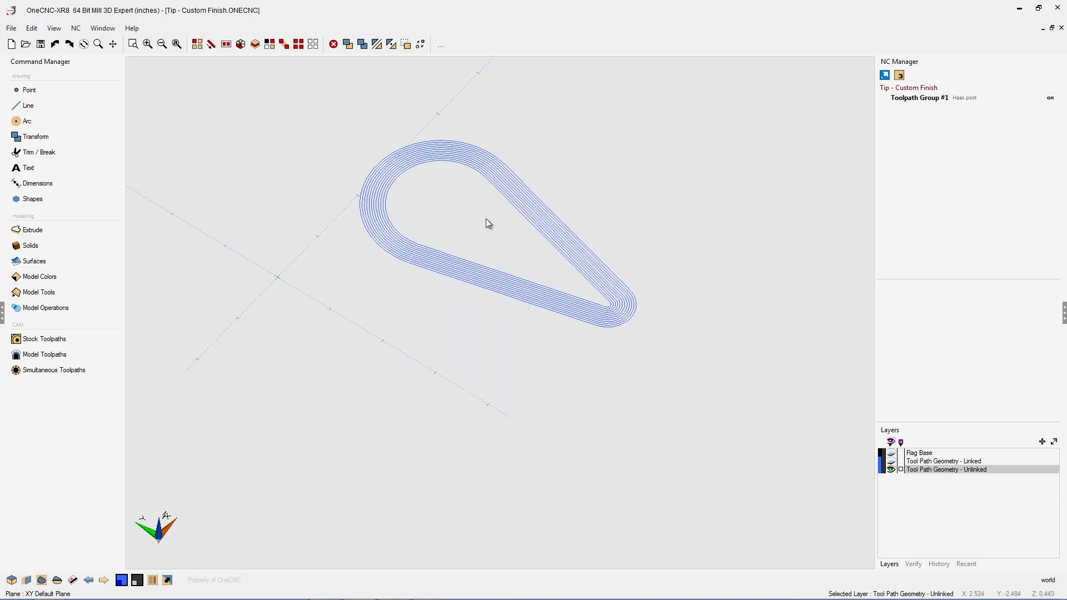
scroll(466, 203, "up", 2)
scroll(455, 220, "up", 2)
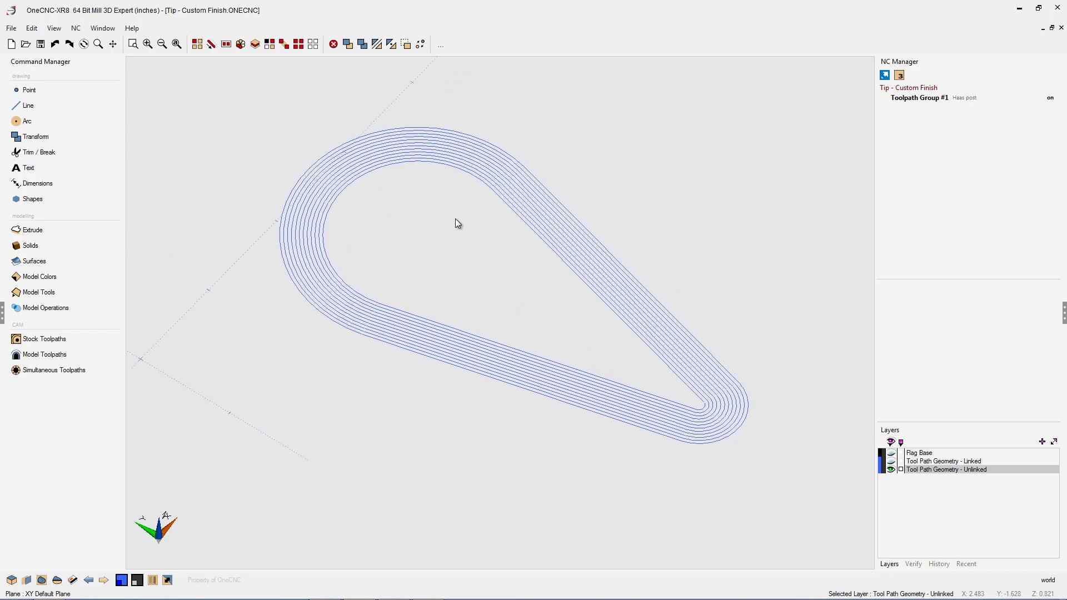
scroll(482, 233, "down", 1)
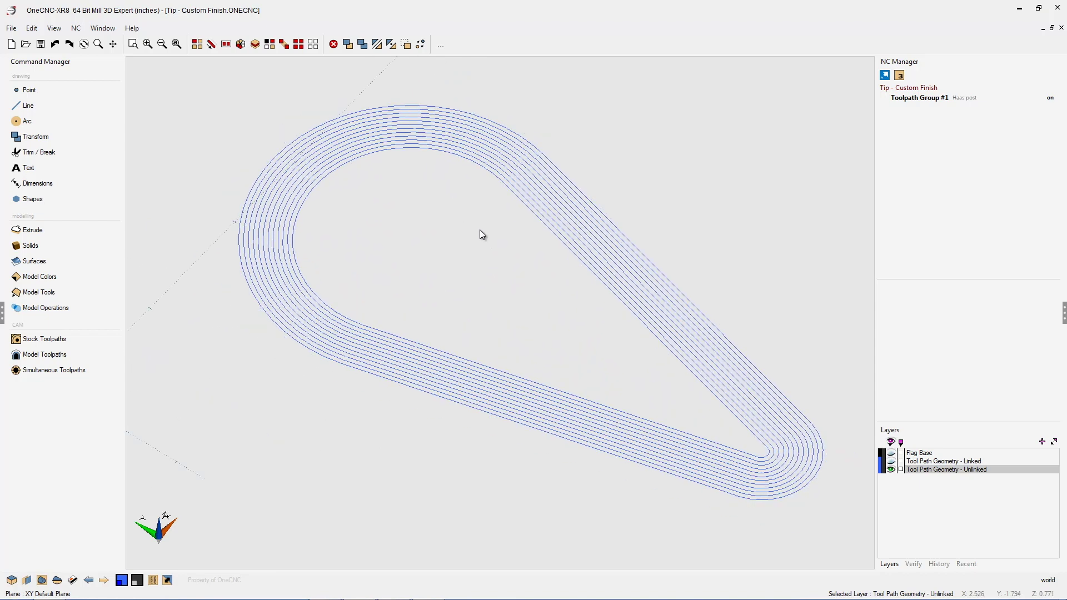
scroll(481, 234, "down", 2)
scroll(481, 234, "up", 1)
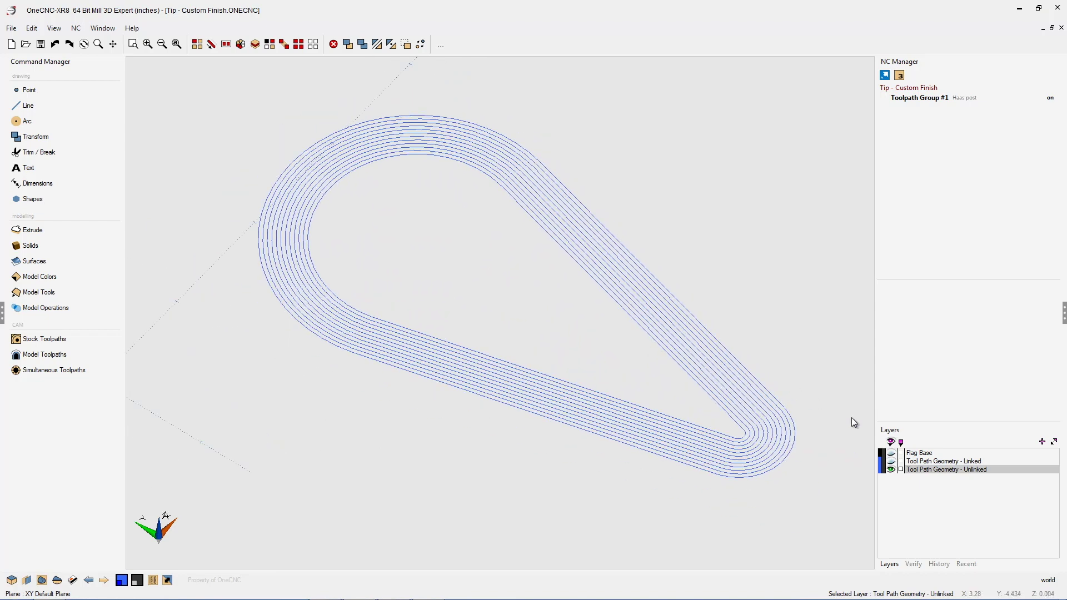
left_click(892, 453)
scroll(733, 373, "down", 4)
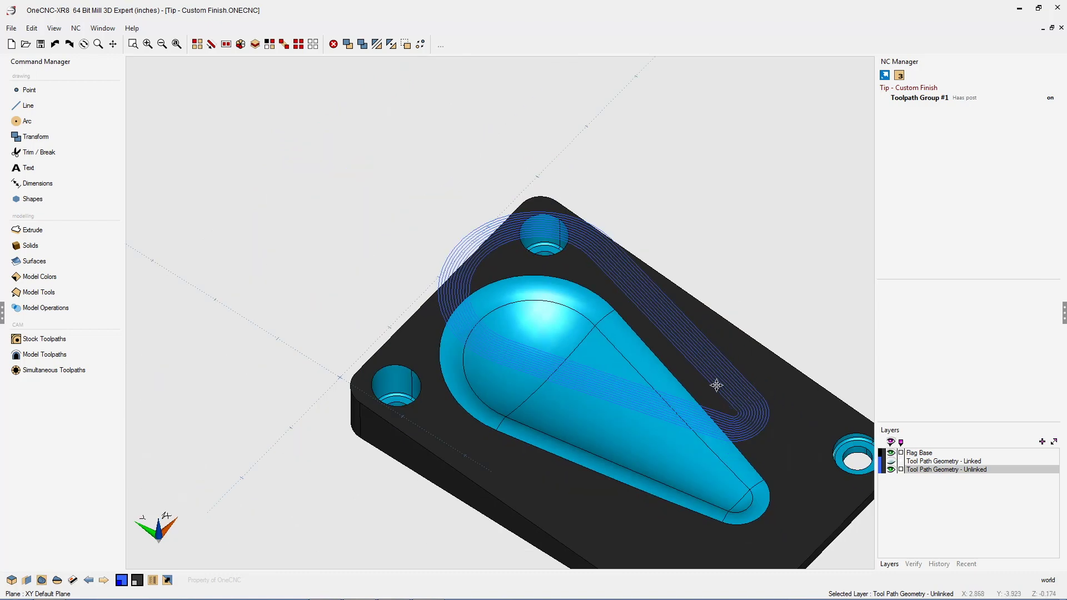
Start a Custom finish toolpath driven by the Tool Path Geometry - Unlinked layer.
left_click(78, 356)
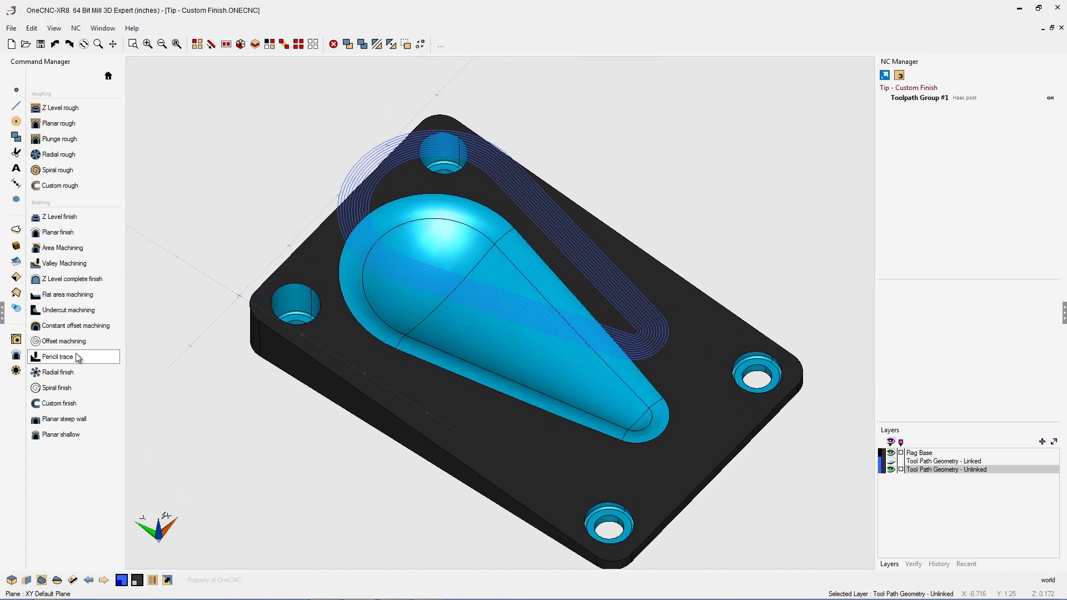
left_click(73, 403)
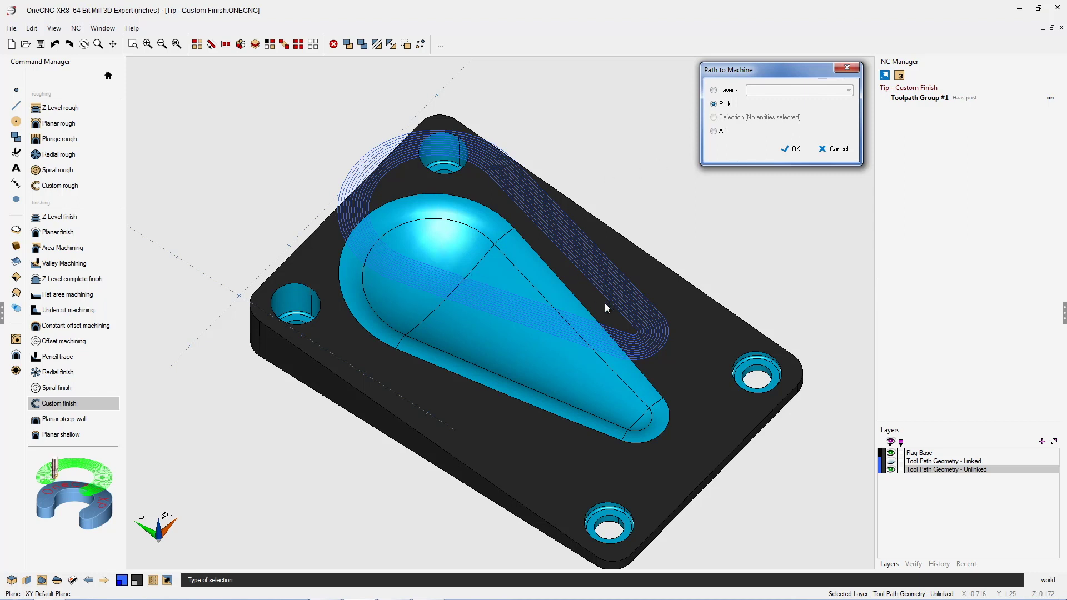
left_click(714, 90)
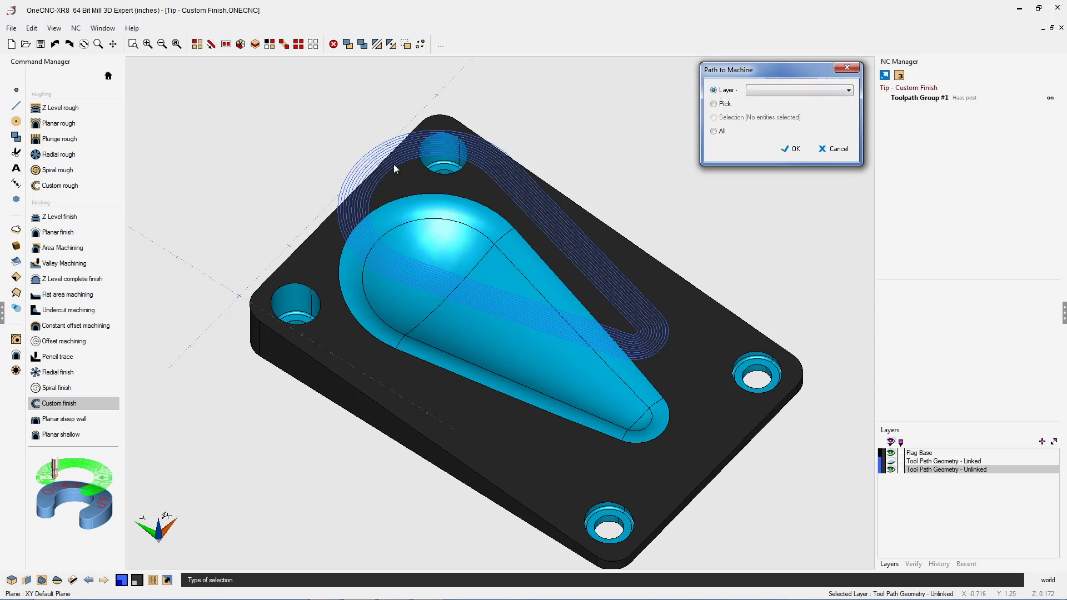
left_click(785, 90)
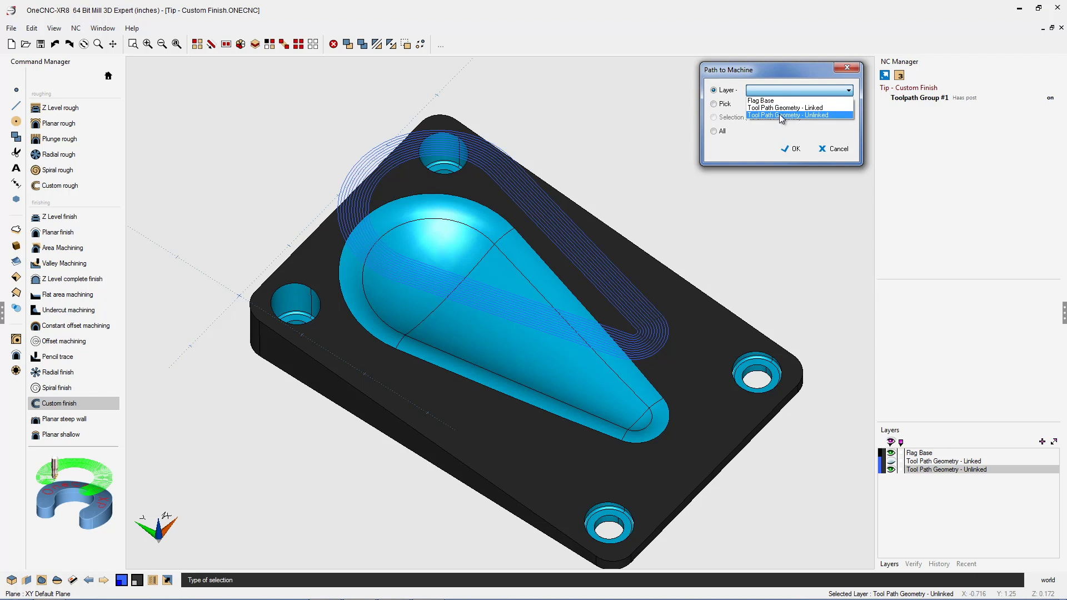
left_click(781, 115)
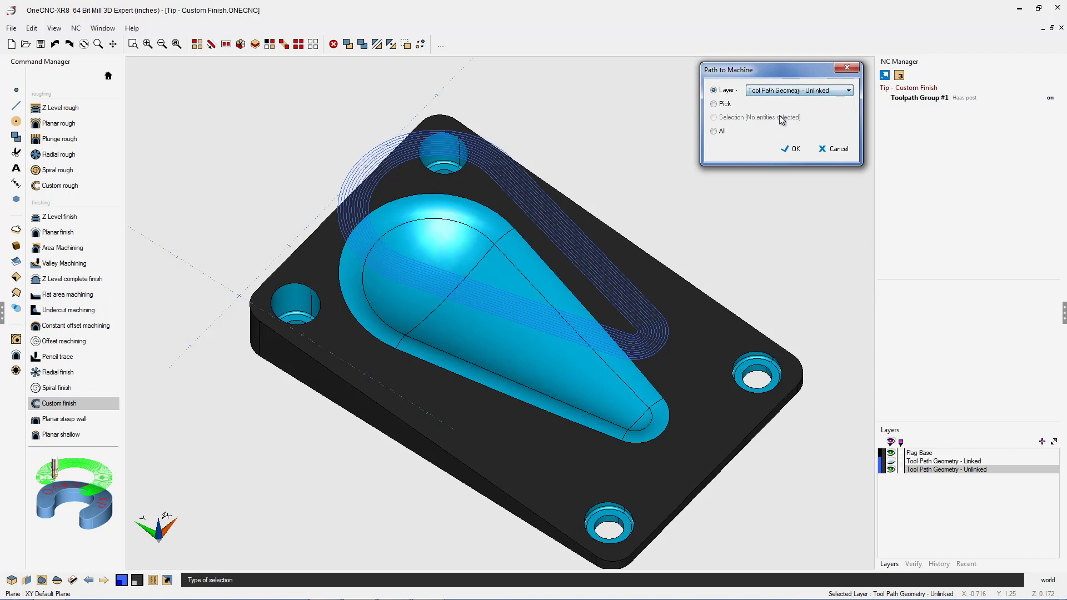
left_click(791, 148)
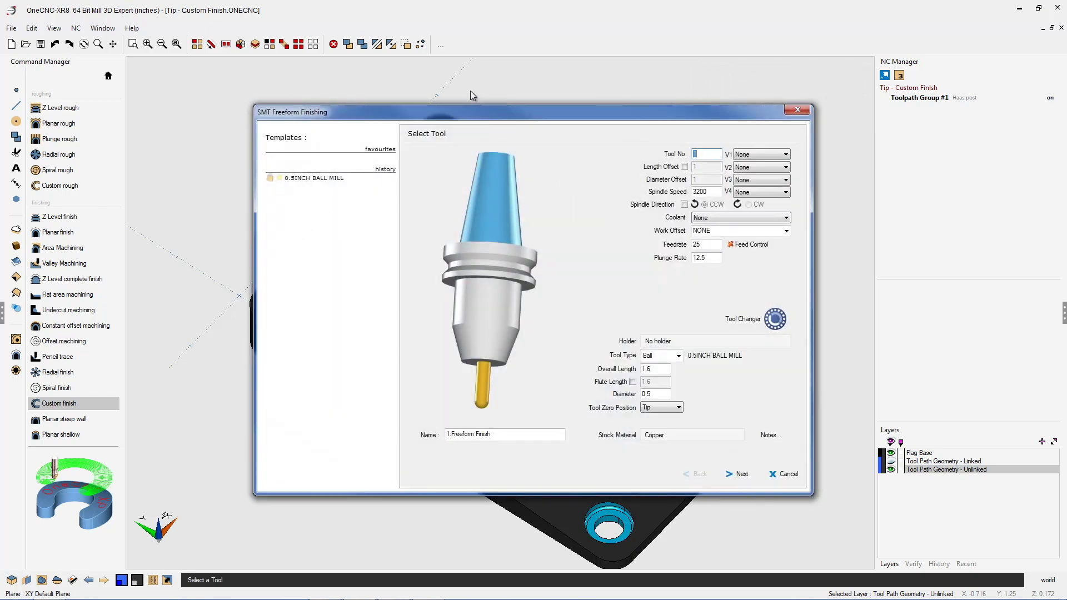
Accept the 0.5INCH BALL MILL and default clearances, options and boundary to generate 1:Freeform Finish.
left_click_drag(460, 116, 334, 66)
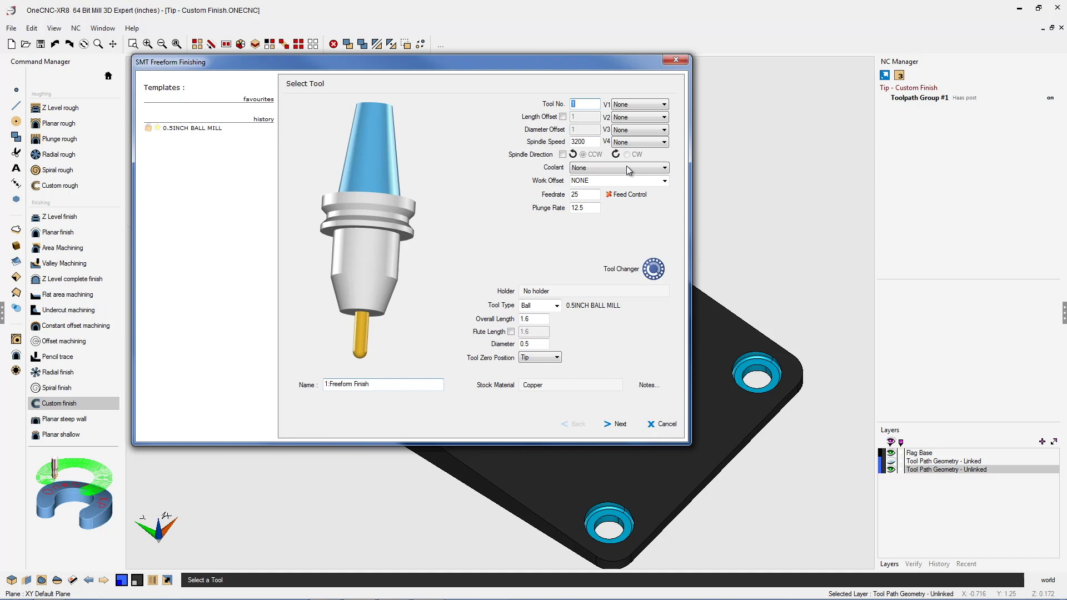
left_click(617, 424)
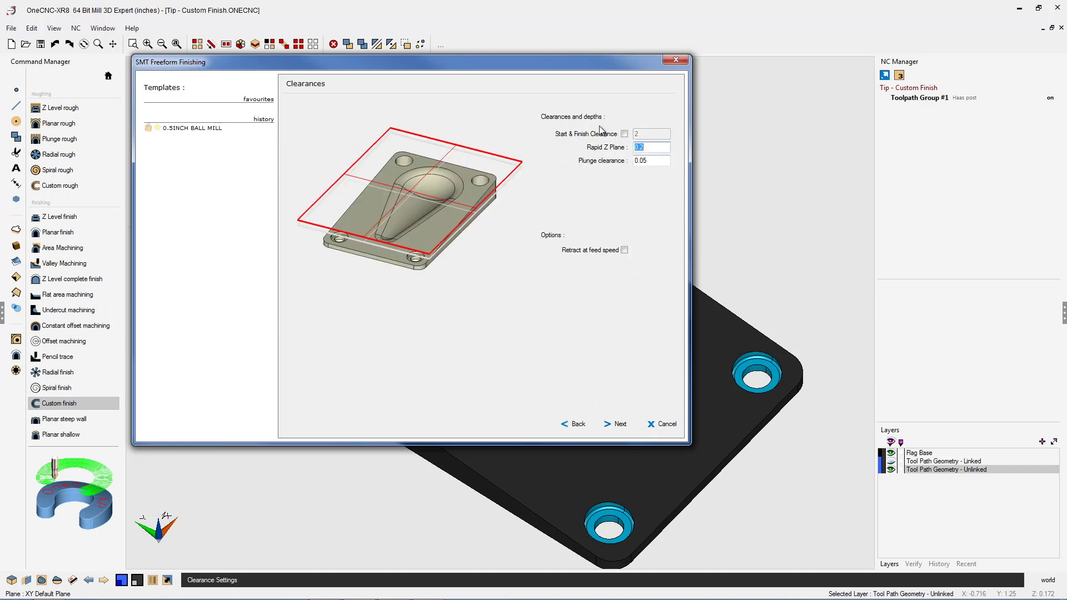
left_click(618, 424)
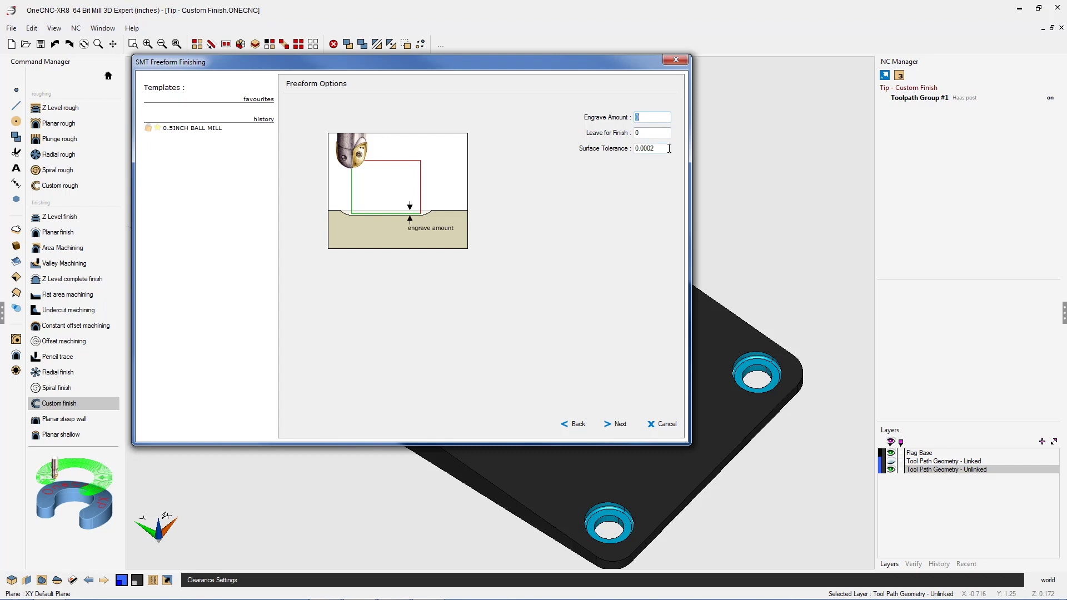
left_click(620, 424)
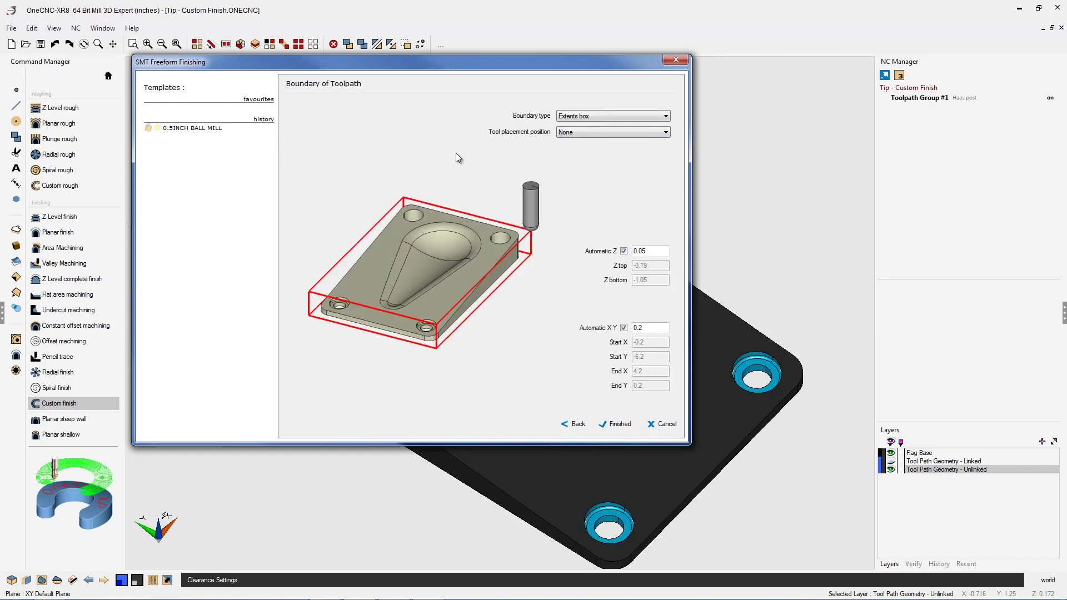
left_click(617, 424)
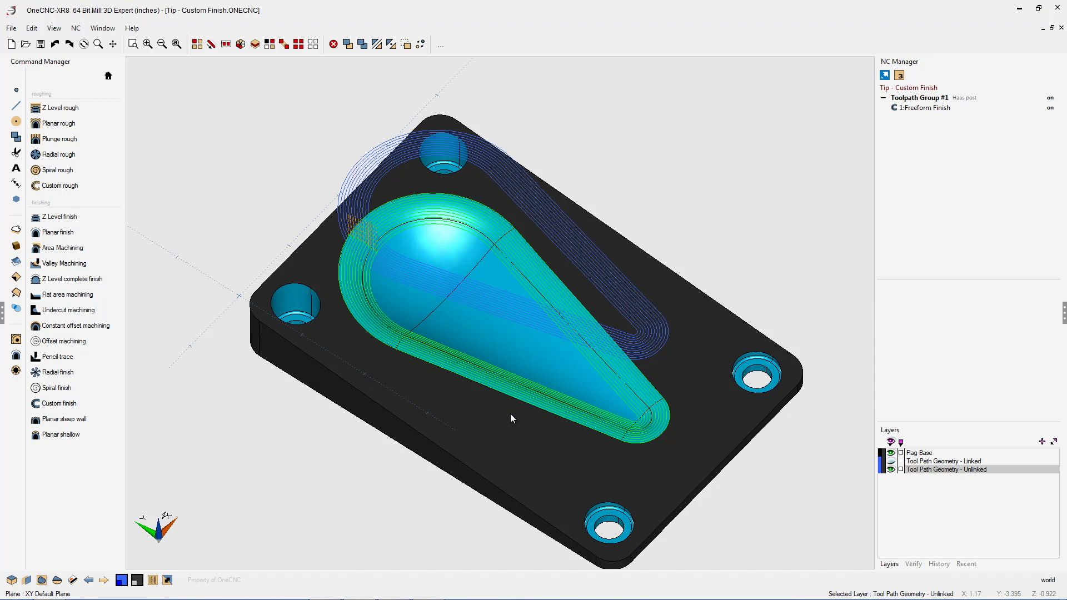
Preview the 1:Freeform Finish toolpath in Live Preview, then close the preview.
right_click(922, 110)
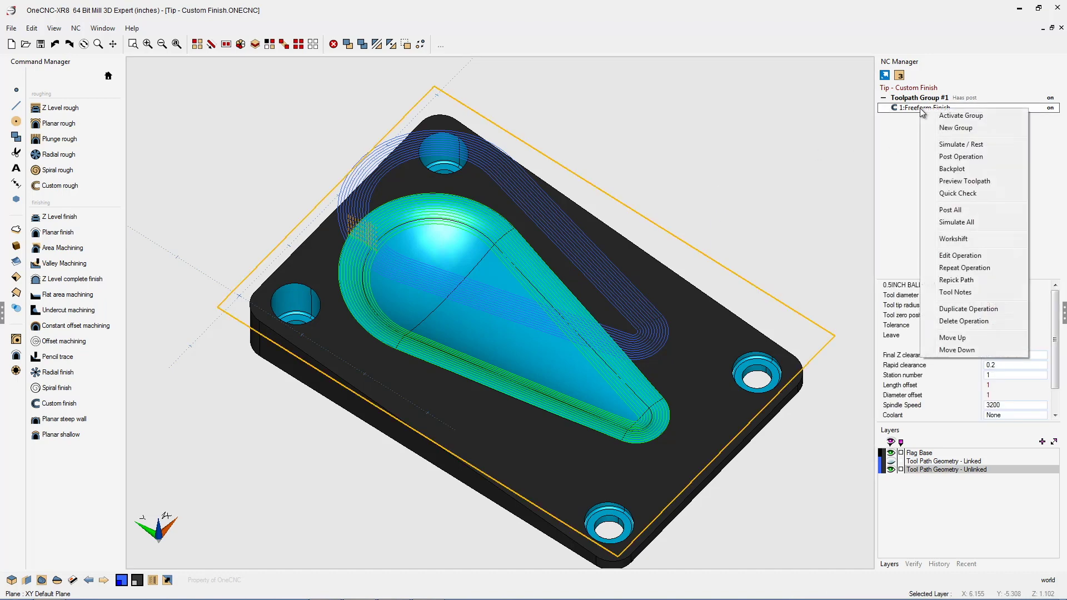
left_click(955, 181)
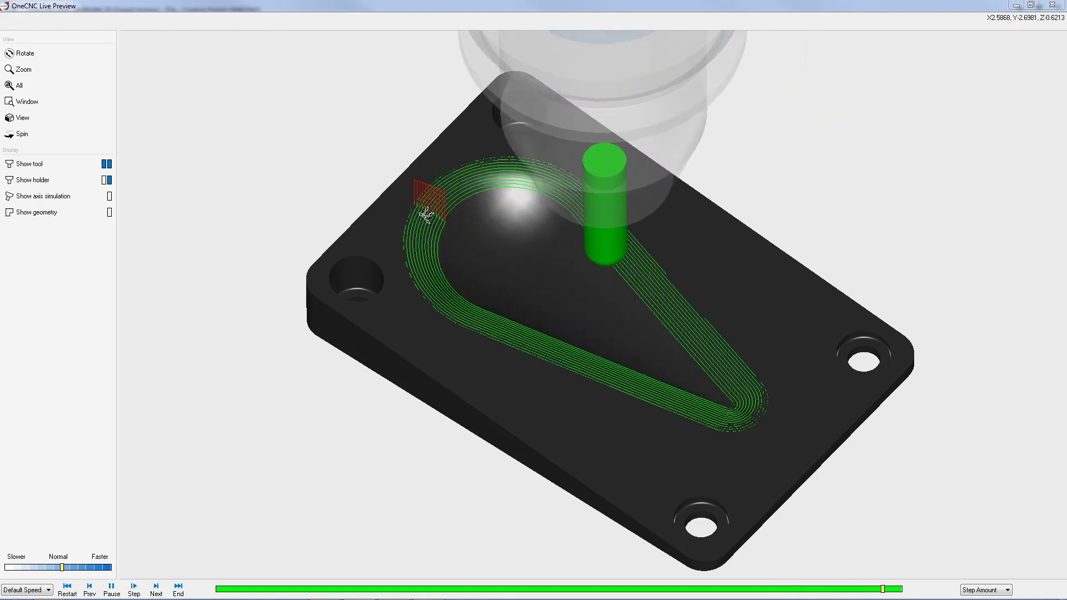
left_click(1052, 5)
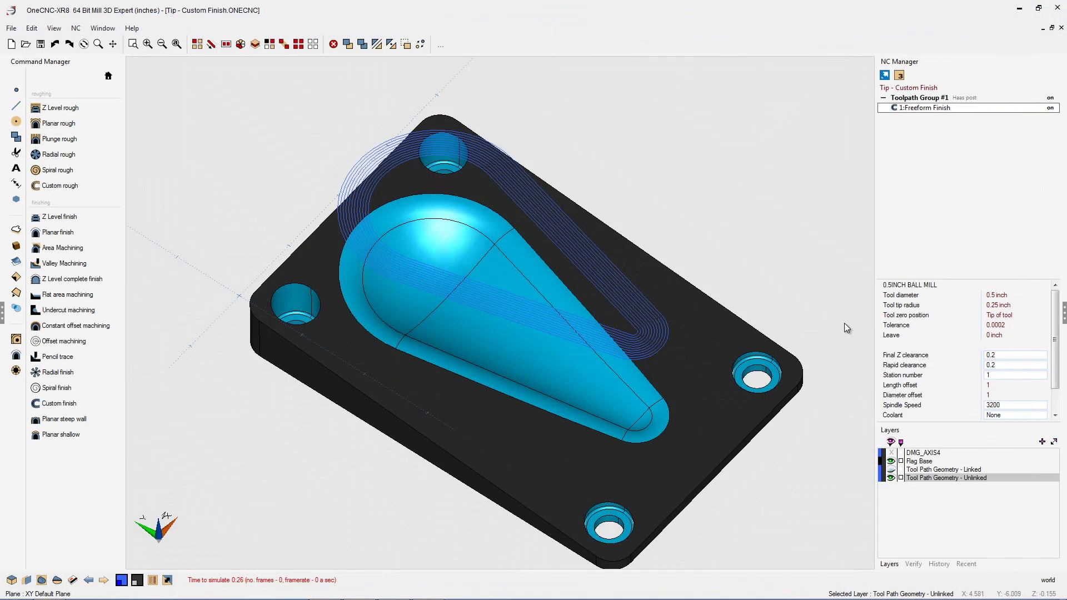
Hide the Unlinked geometry and Flag Base, show the Linked loops, and view them from the top.
left_click(891, 478)
left_click(891, 462)
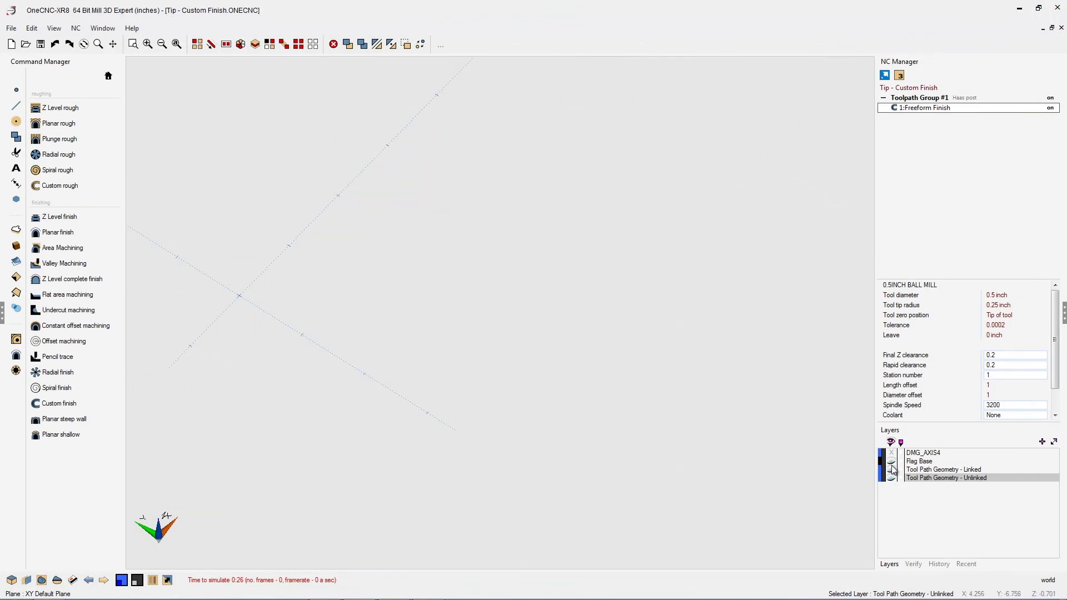
left_click(892, 469)
right_click(698, 368)
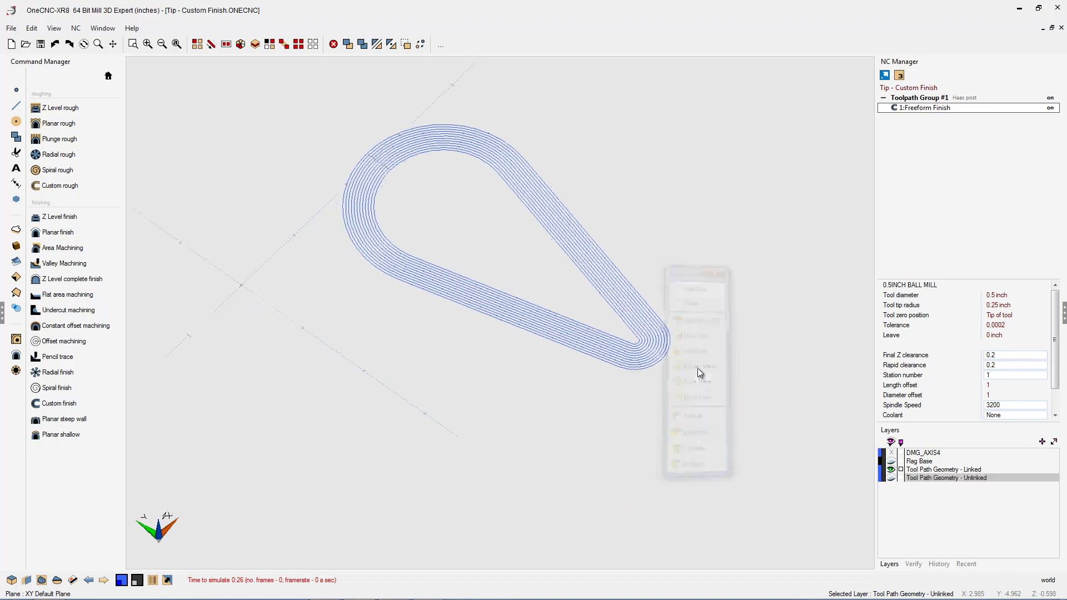
left_click_drag(488, 176, 488, 276)
scroll(488, 276, "up", 5)
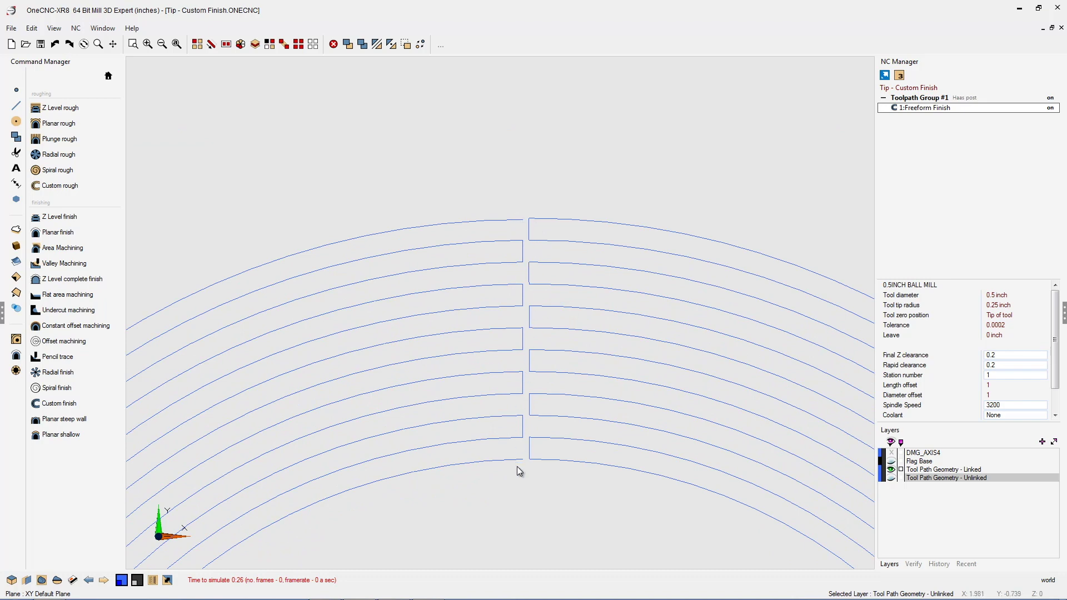
scroll(558, 402, "down", 5)
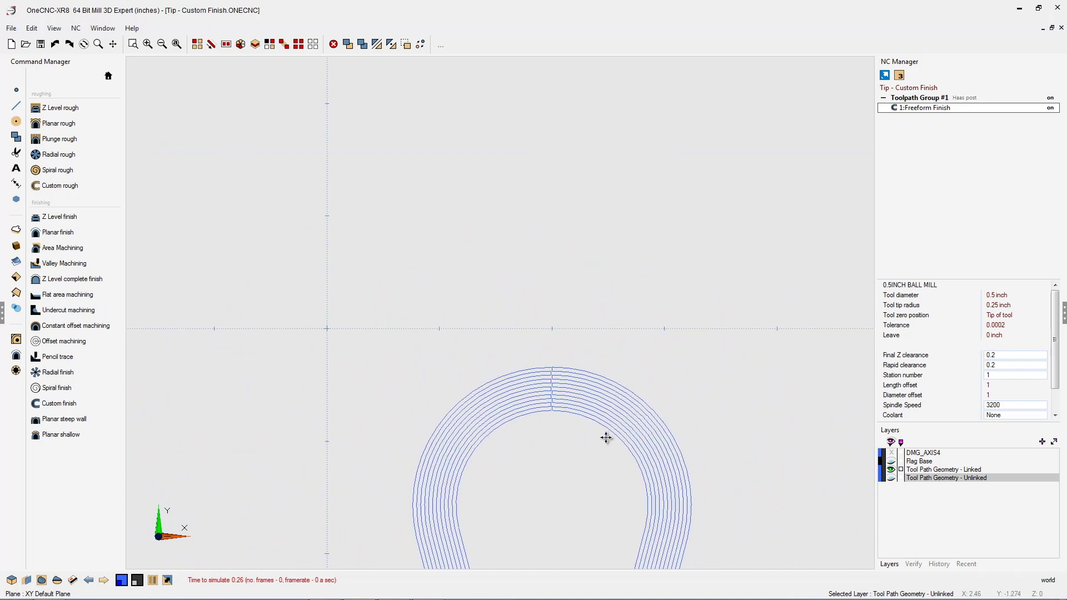
Inspect the whole Linked loop at a tilted angle and show the Flag Base part again.
middle_click_drag(604, 435, 553, 247)
middle_click_drag(484, 419, 604, 331)
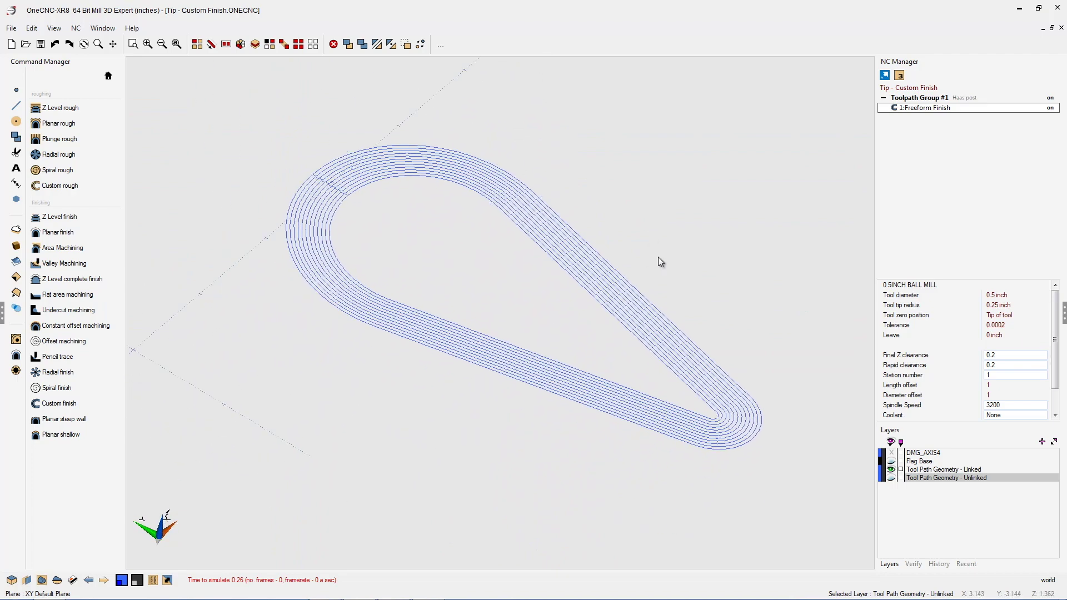
left_click(891, 462)
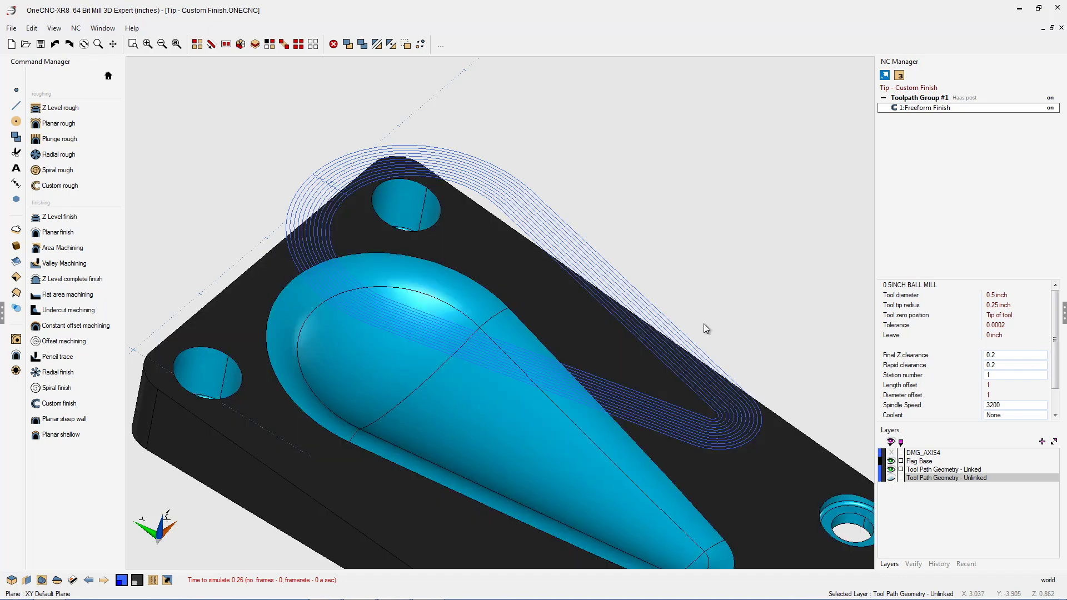
middle_click_drag(703, 323, 674, 268)
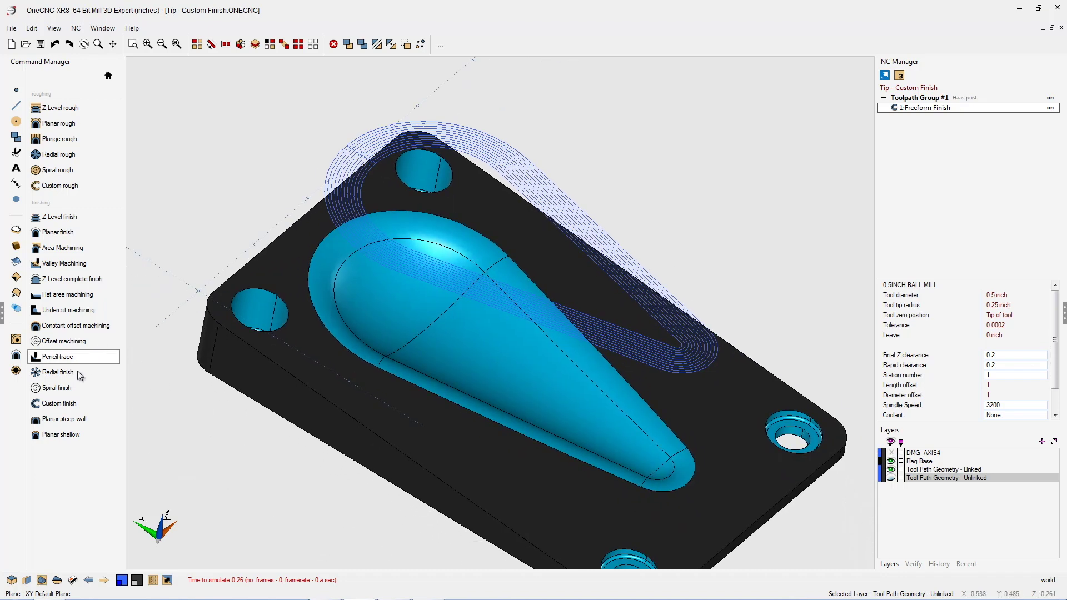
Start a second Custom finish toolpath using Pick as the geometry selection method.
left_click(77, 403)
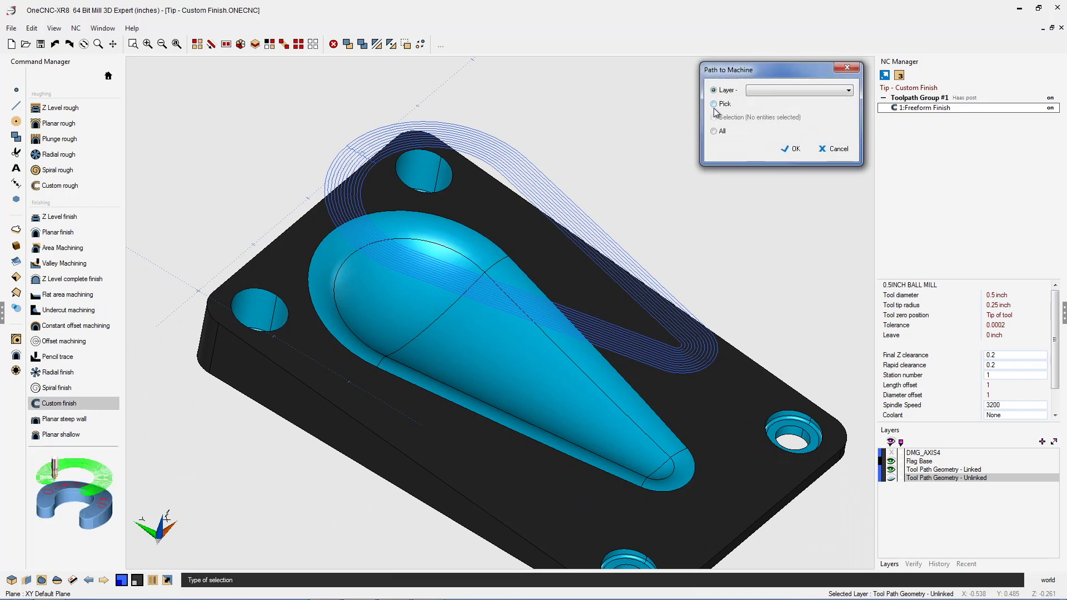
left_click(714, 104)
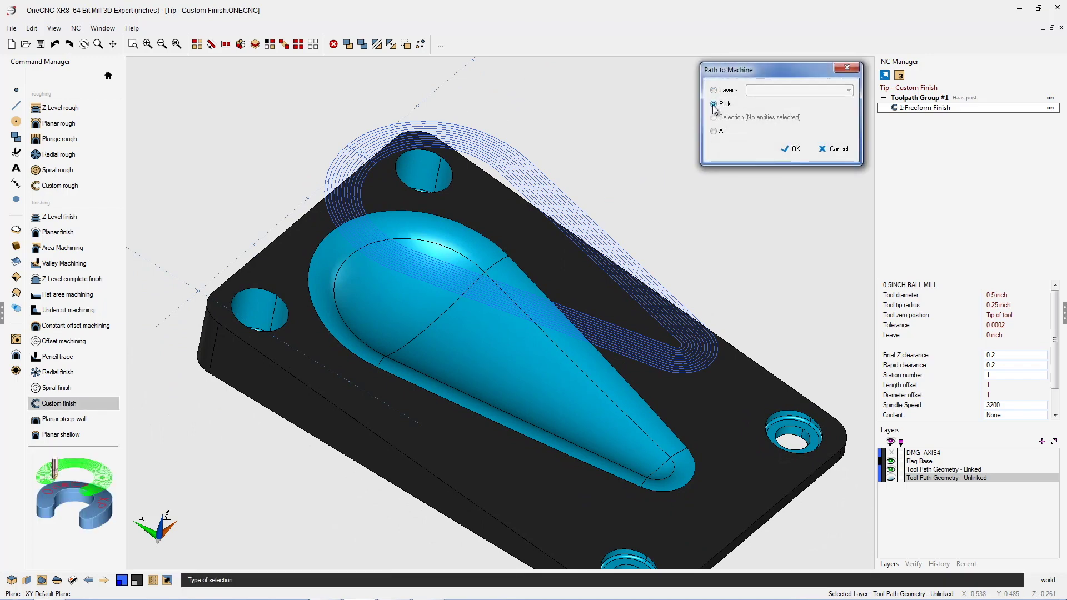
left_click(792, 149)
Chain the offset loops from the outer start arc to the last arc and confirm.
scroll(333, 146, "up", 6)
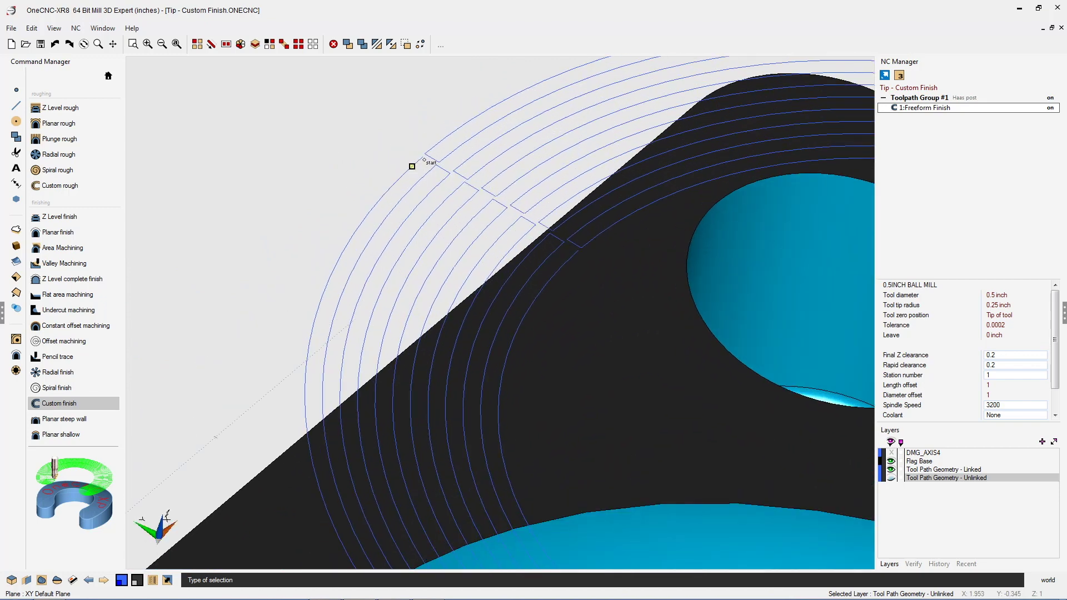
left_click(416, 162)
left_click(409, 175)
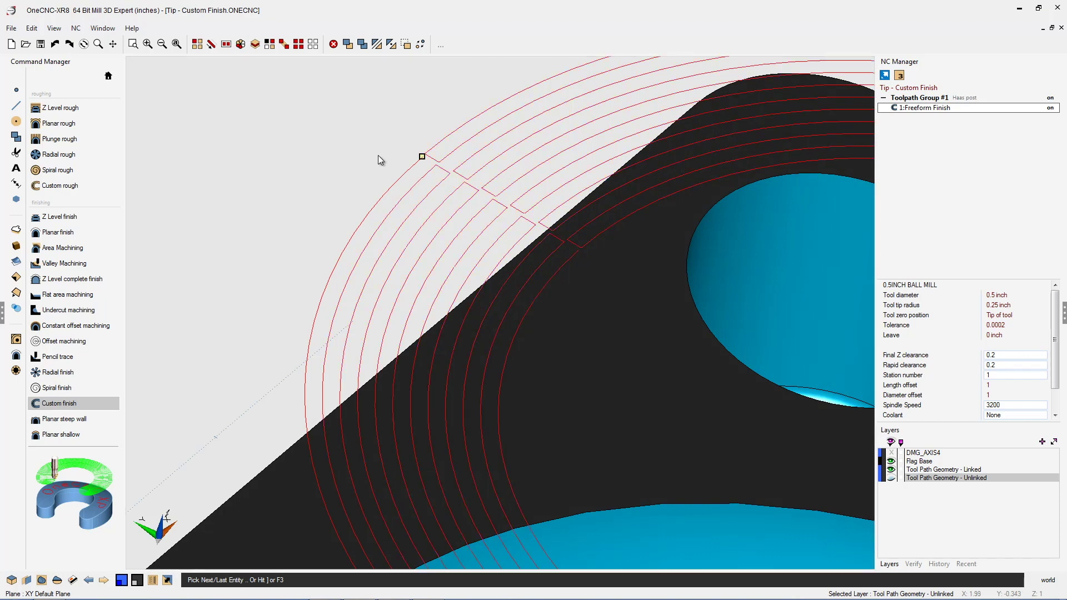
key("F3")
left_click_drag(405, 114, 281, 66)
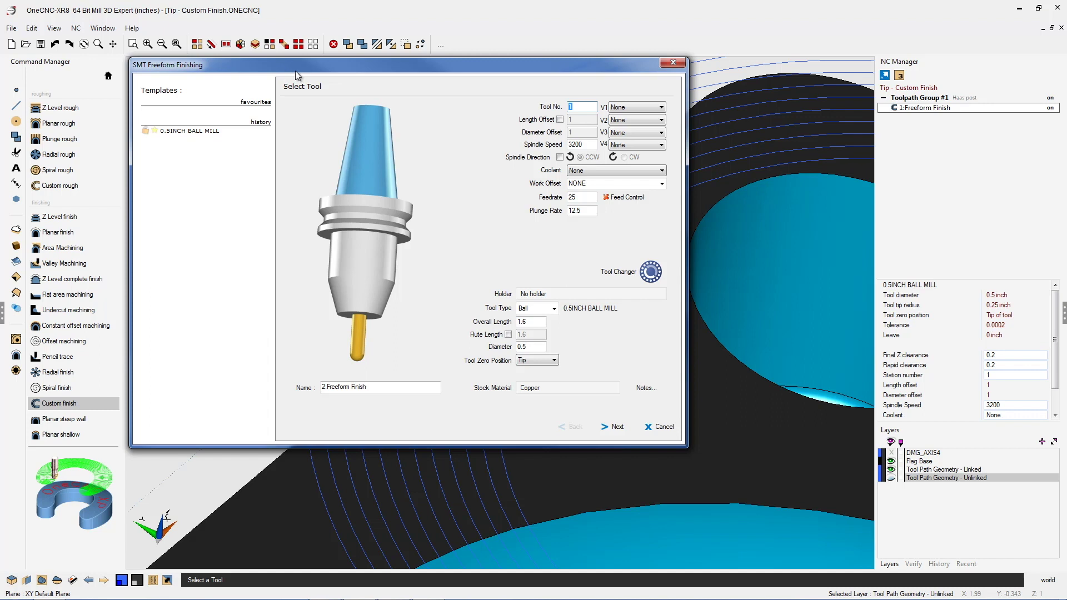
Accept the default clearance, freeform and boundary settings to create 2:Freeform Finish.
left_click(618, 428)
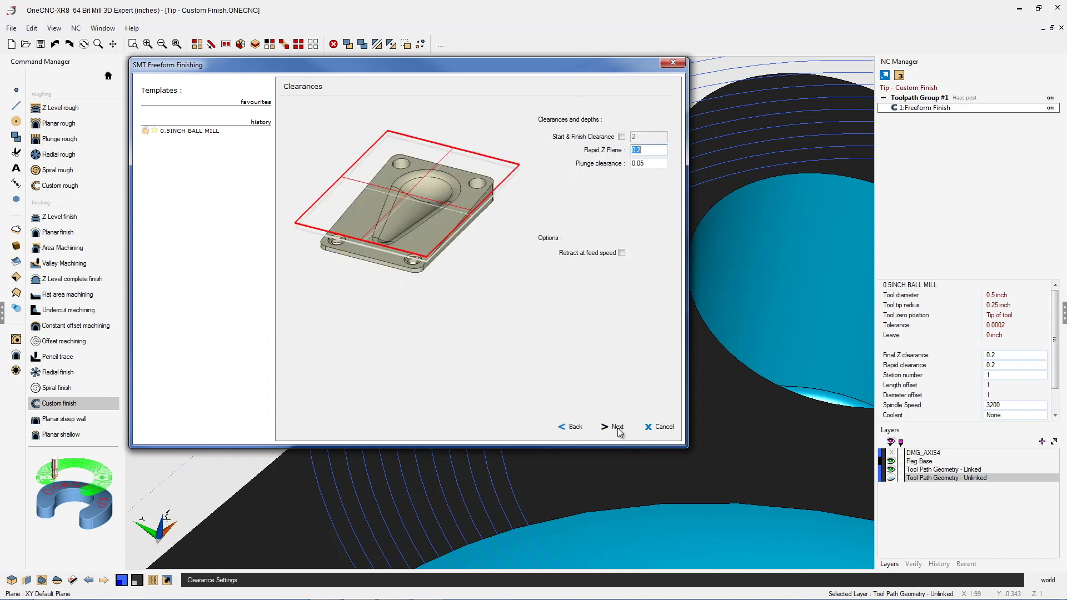
left_click(618, 427)
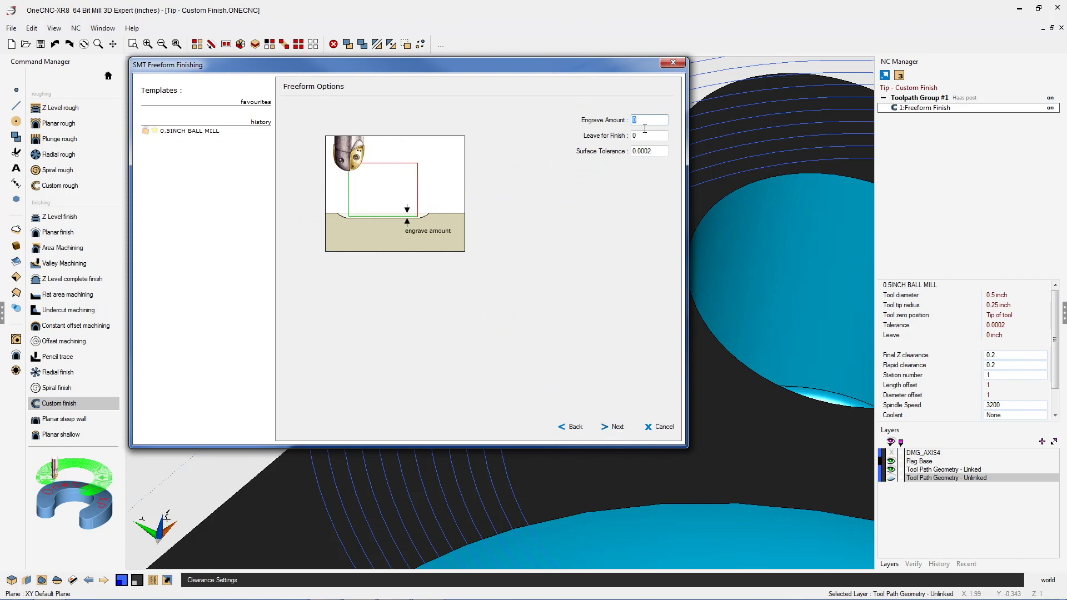
left_click(618, 428)
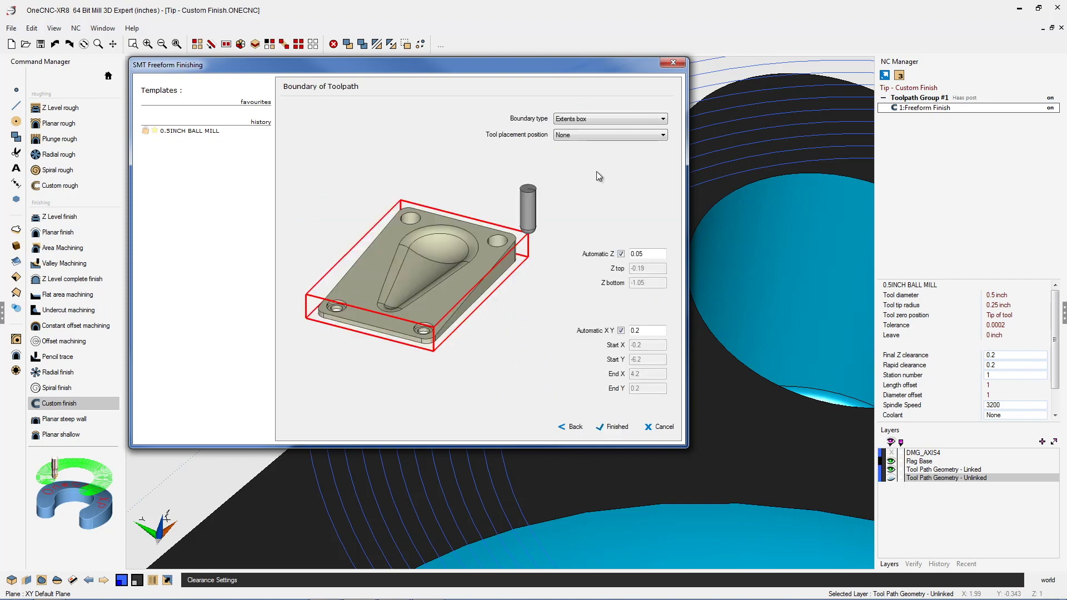
left_click(617, 428)
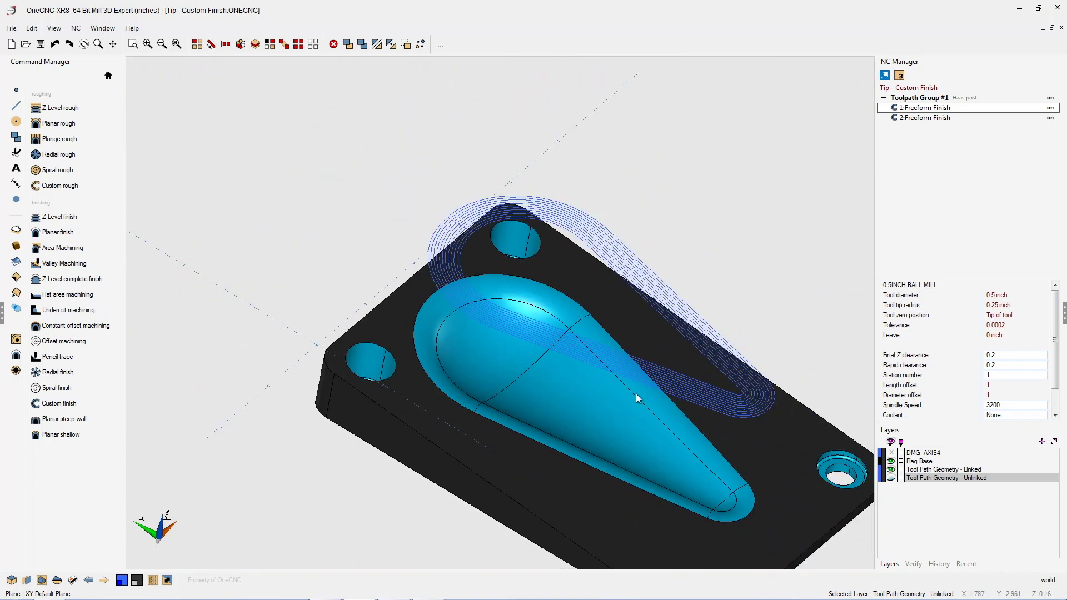
Select 2:Freeform Finish in NC Manager and run its Preview Toolpath simulation.
scroll(603, 313, "up", 1)
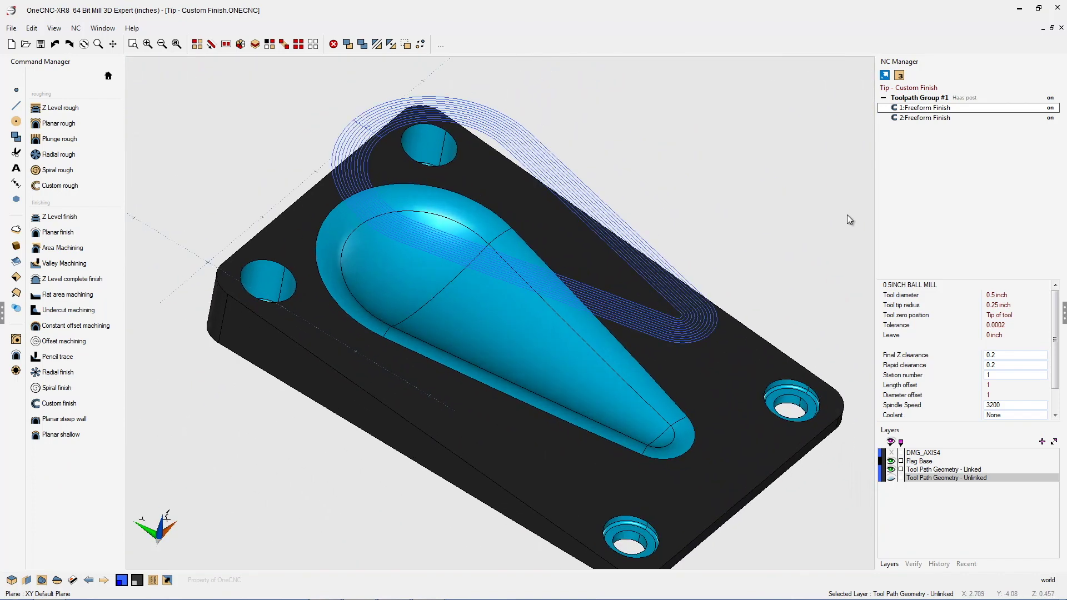
left_click(926, 118)
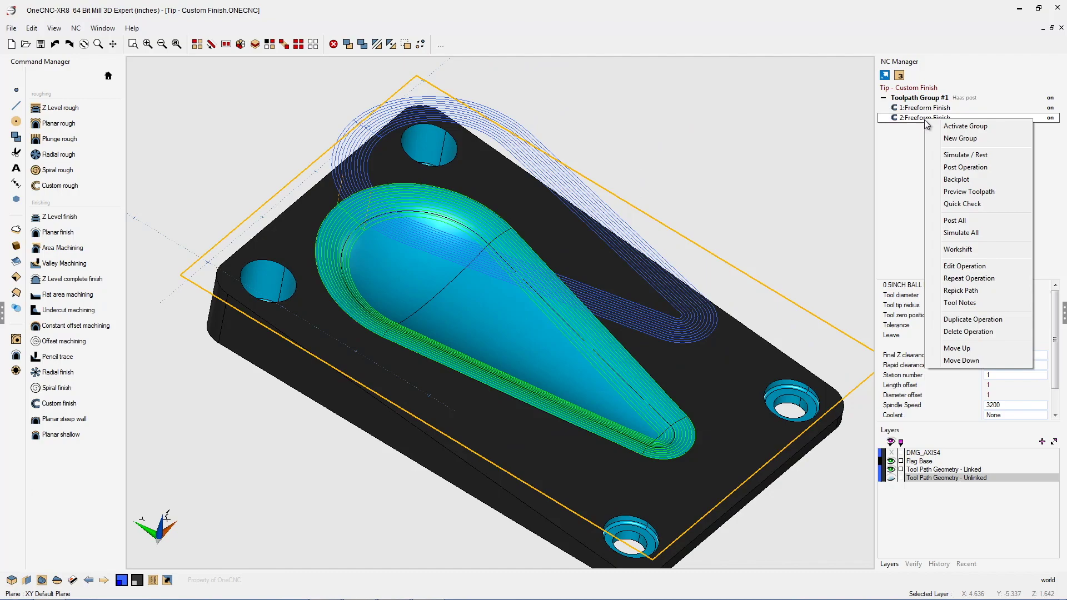
left_click(967, 192)
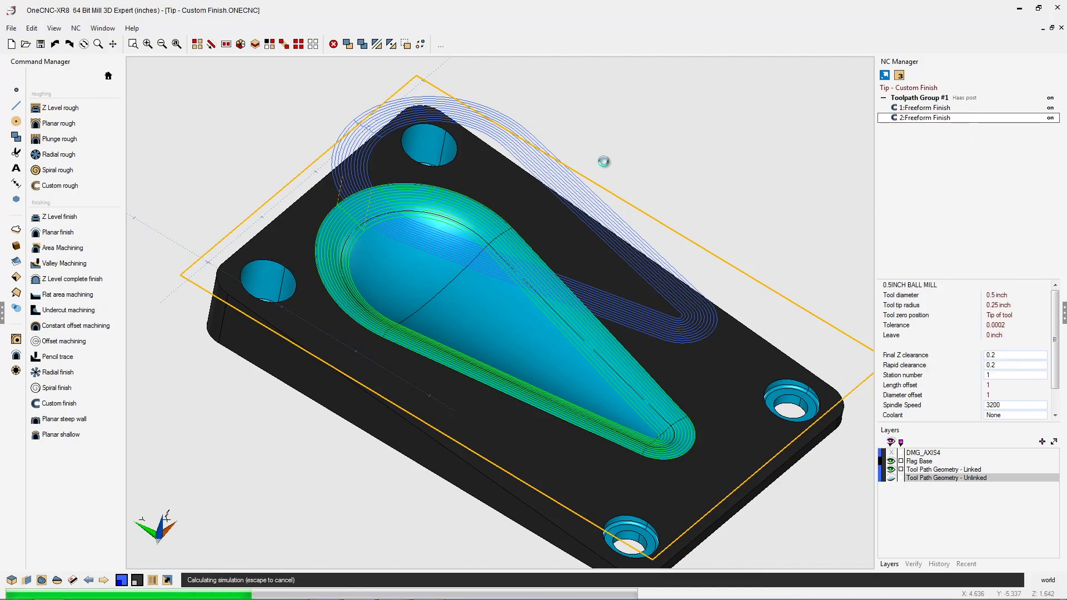